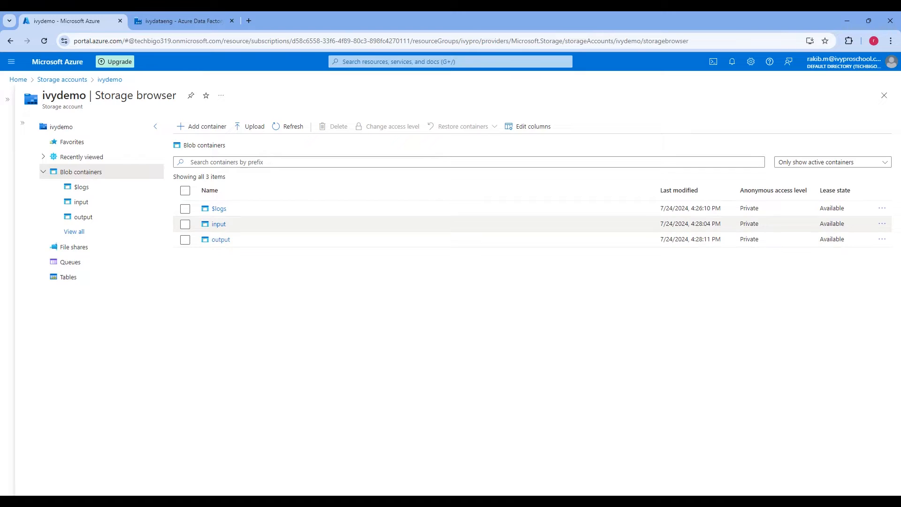
# - Examine the contents of the input and output blob containers in the ivydemo storage account
pyautogui.click(218, 225)
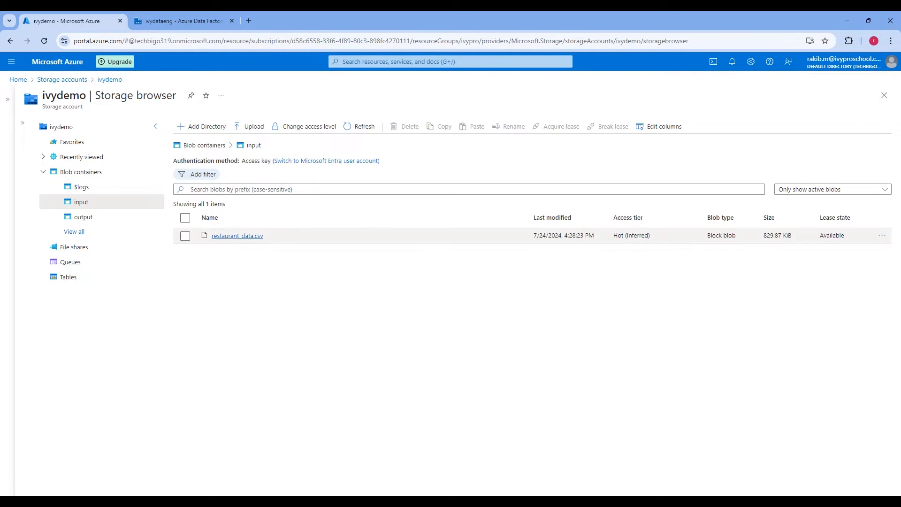
pyautogui.click(86, 216)
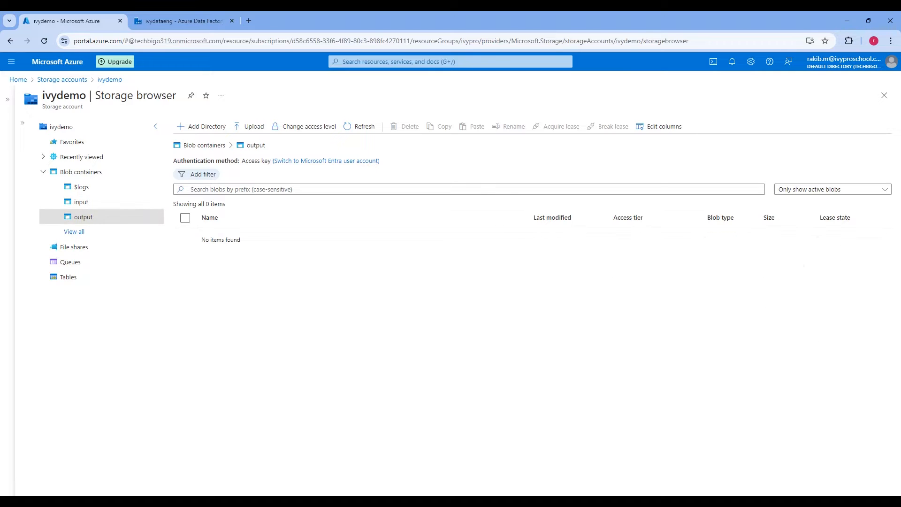
# - Switch to the ivydataeng Azure Data Factory and start a new trigger named daily_tigger
pyautogui.click(185, 21)
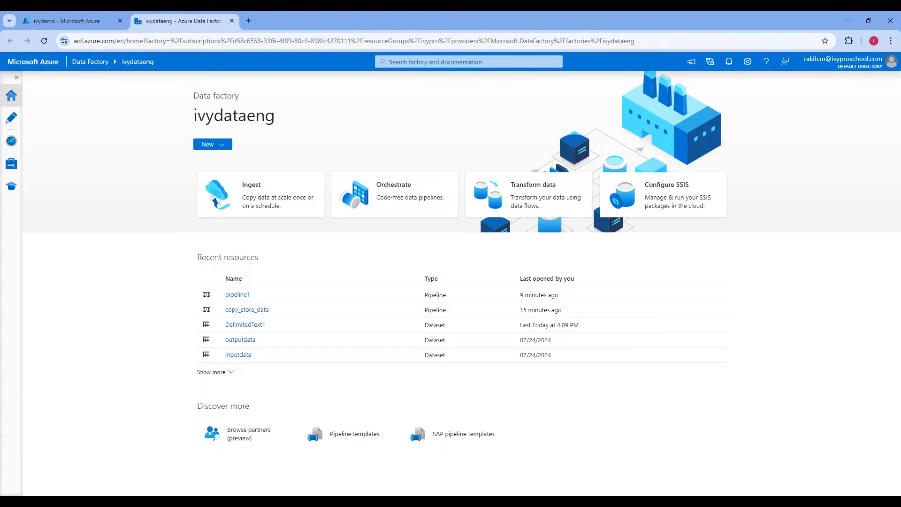
pyautogui.click(12, 163)
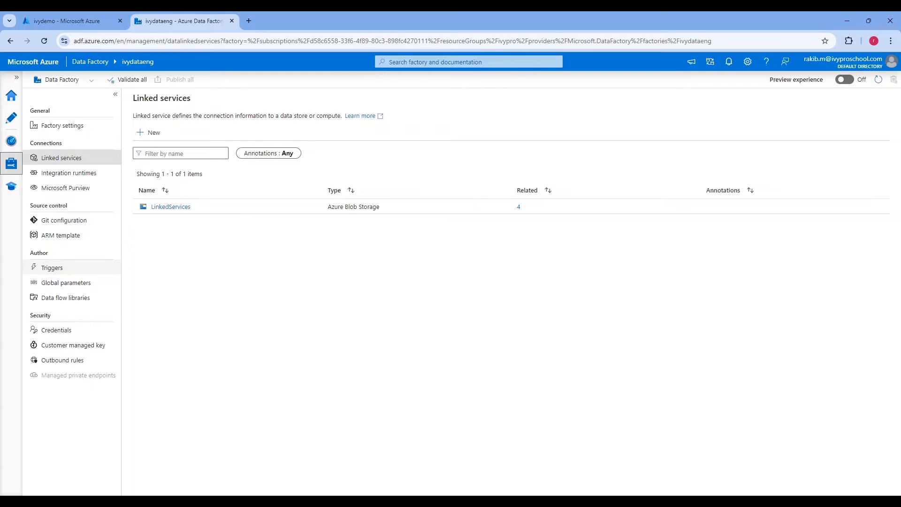
pyautogui.click(50, 267)
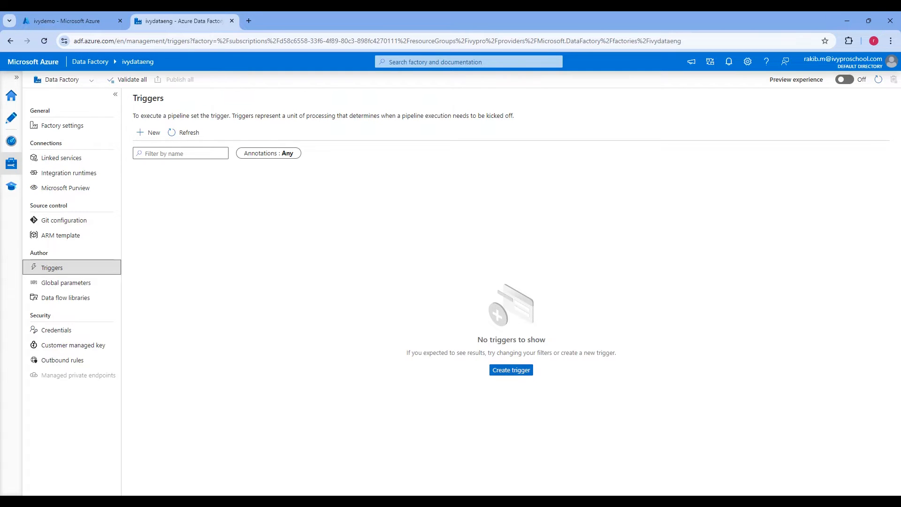
pyautogui.click(511, 369)
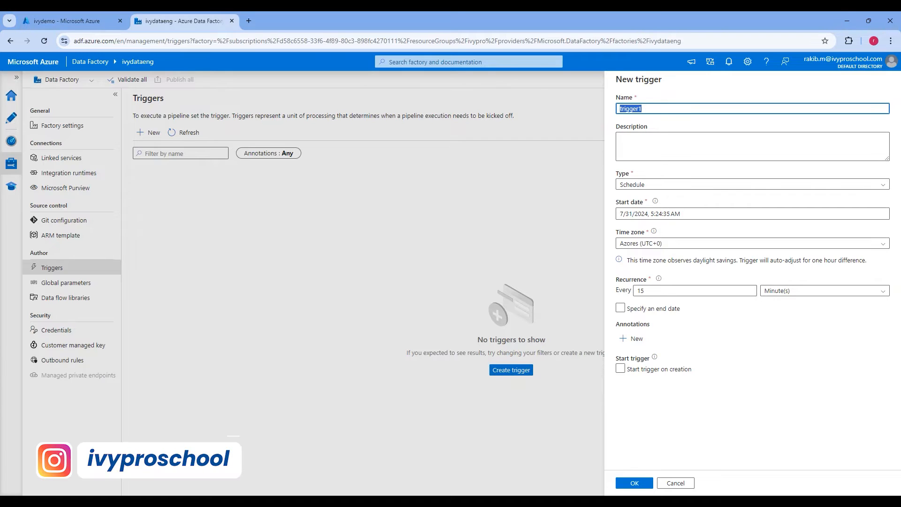
pyautogui.write('daily')
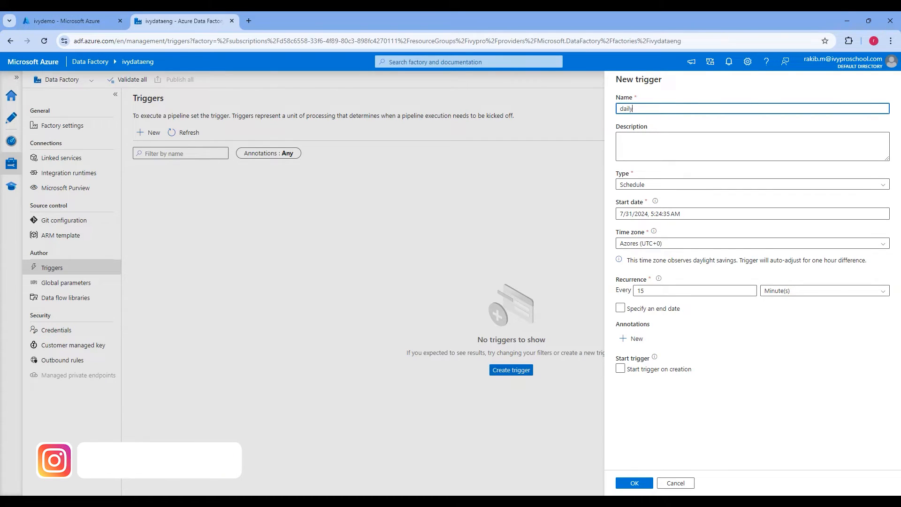
pyautogui.write('_tigger')
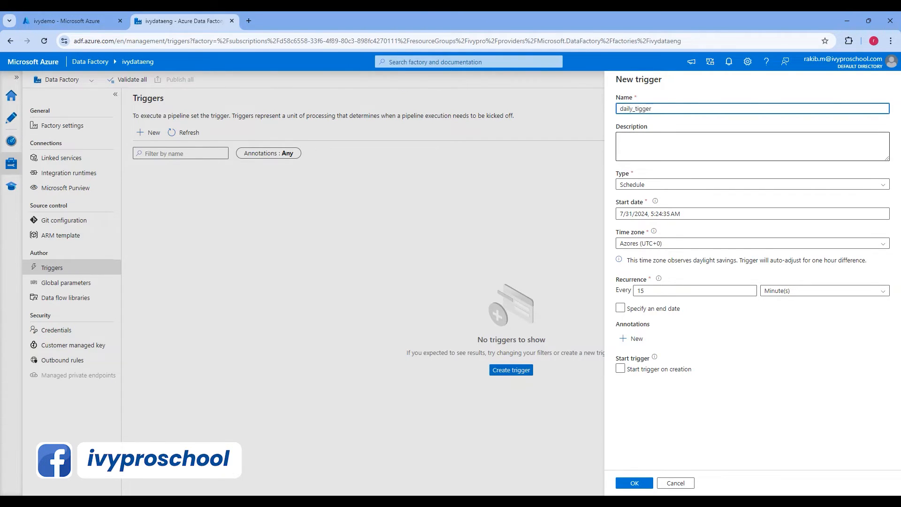
# - Set the trigger type to Tumbling window with a recurrence of every 5 minutes
pyautogui.click(669, 182)
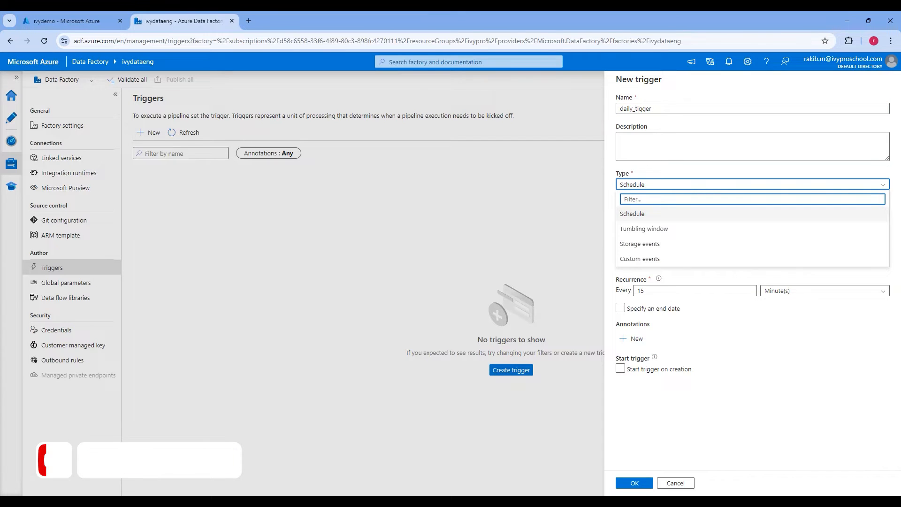
pyautogui.click(725, 229)
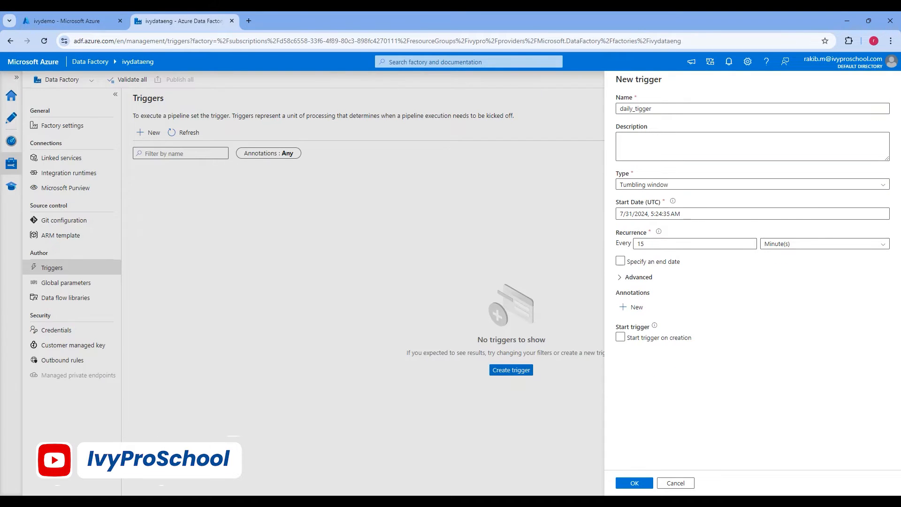
pyautogui.click(669, 245)
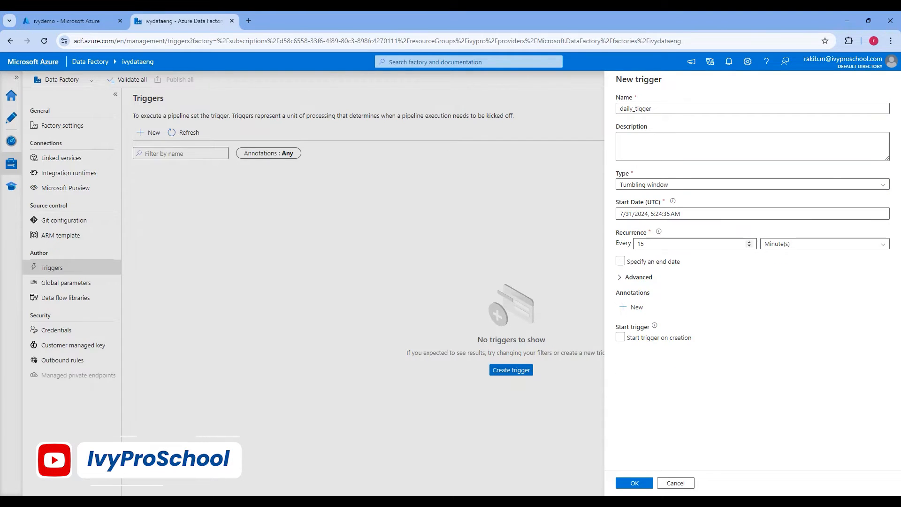
pyautogui.doubleClick(669, 246)
pyautogui.write('5')
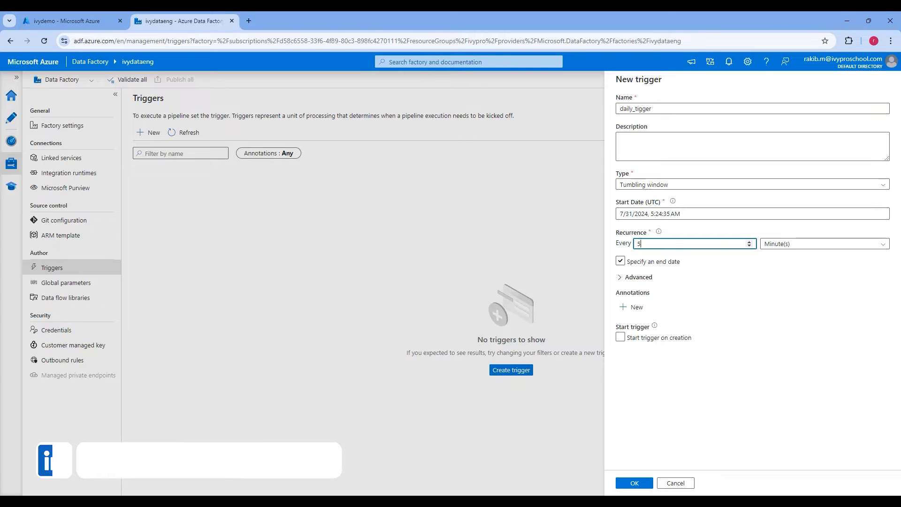
# - Examine the trigger's end date option and its advanced settings for dependencies, delay, concurrency and retry policy
pyautogui.click(620, 261)
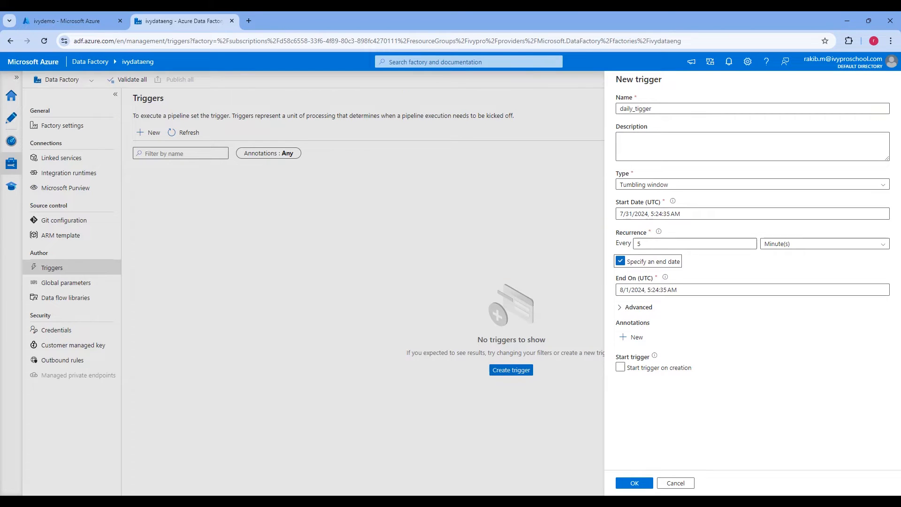
pyautogui.click(620, 261)
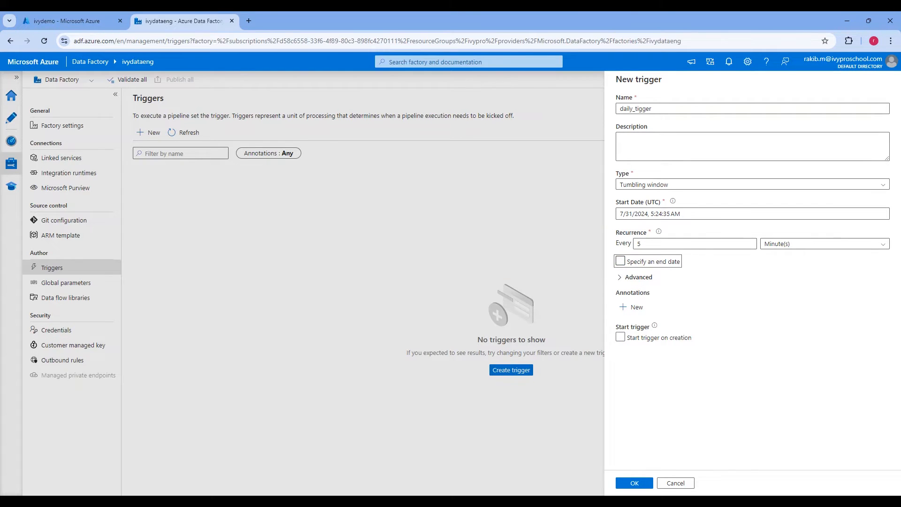
pyautogui.click(621, 278)
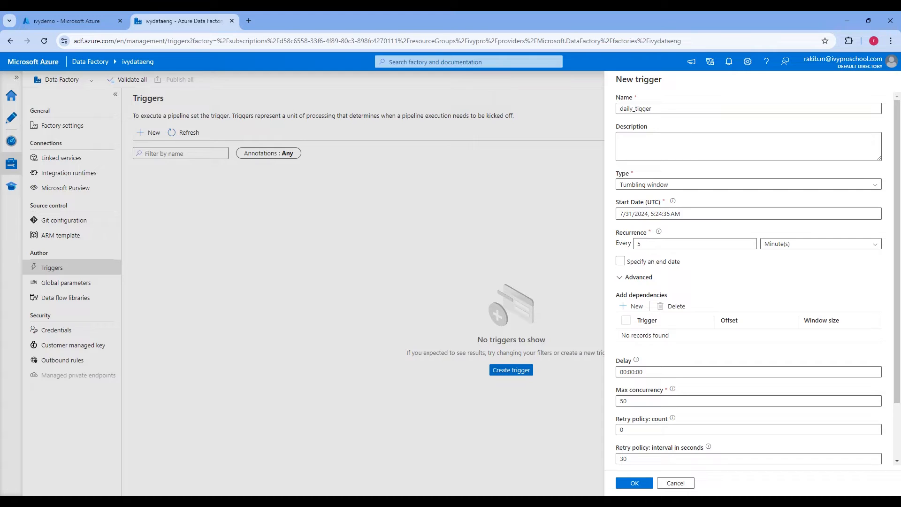
pyautogui.scroll(-3, 749, 282)
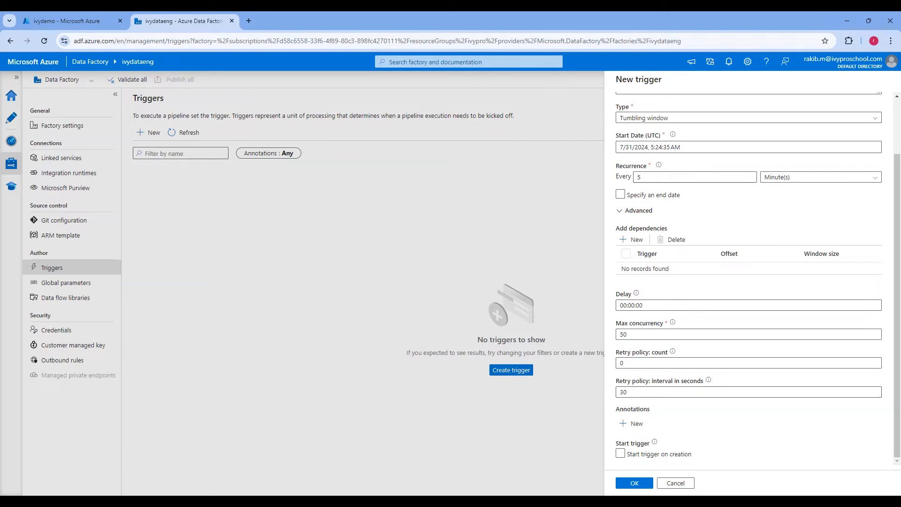
pyautogui.click(633, 211)
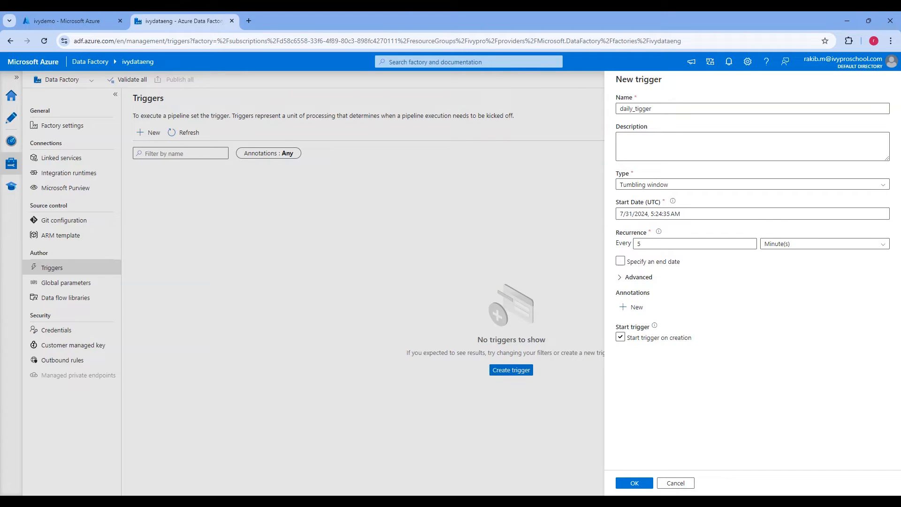
# - Create the trigger with the start on creation option left off
pyautogui.click(621, 337)
pyautogui.click(620, 337)
pyautogui.click(635, 483)
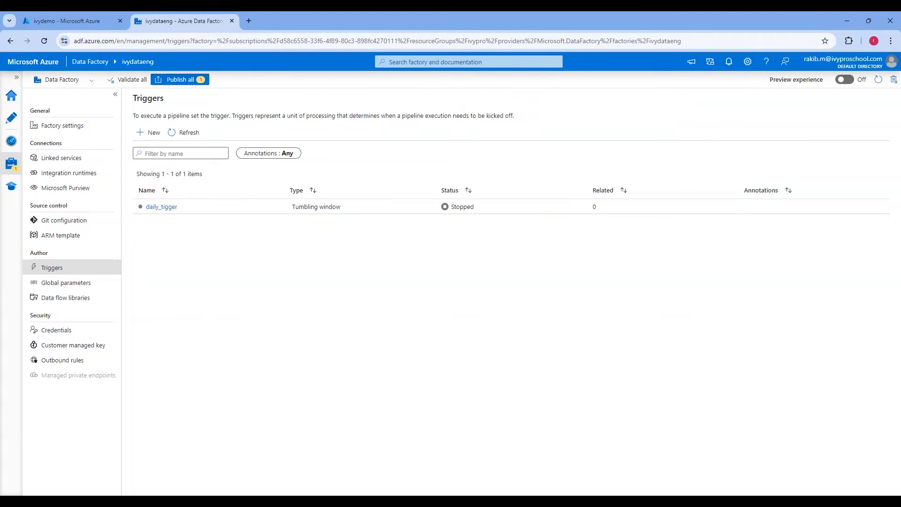
# - Open pipeline1 in the authoring view and choose the existing daily_tigger as its trigger
pyautogui.click(11, 118)
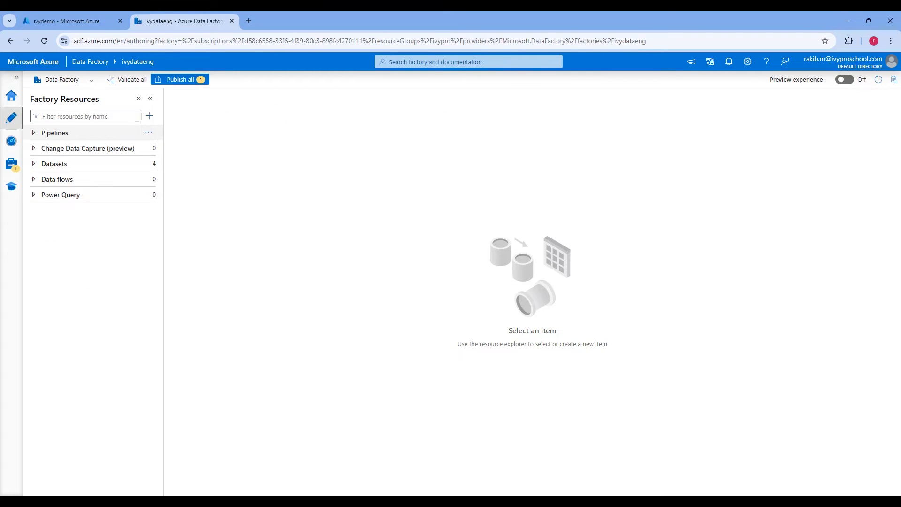
pyautogui.click(54, 133)
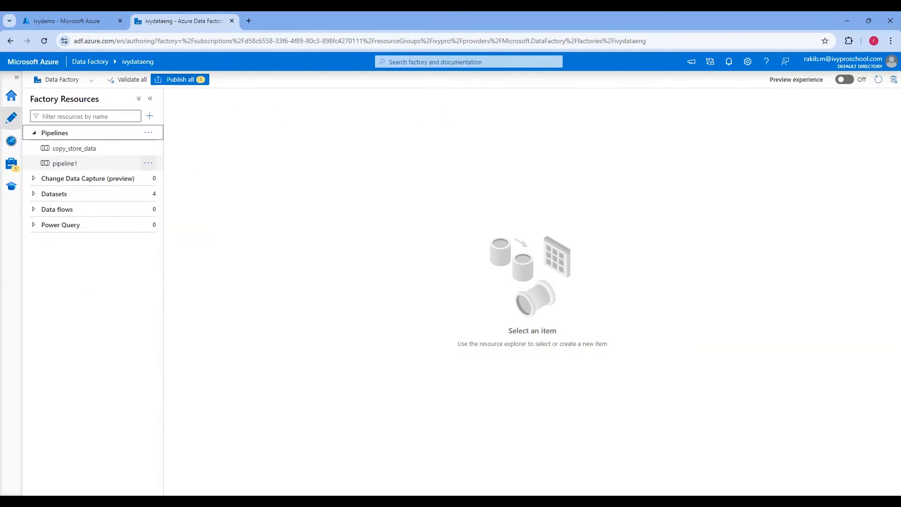
pyautogui.click(65, 163)
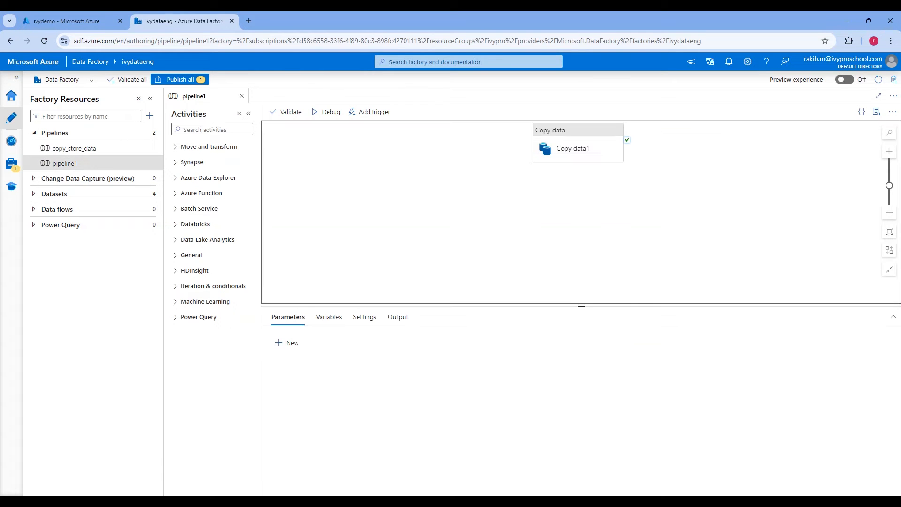
pyautogui.click(576, 148)
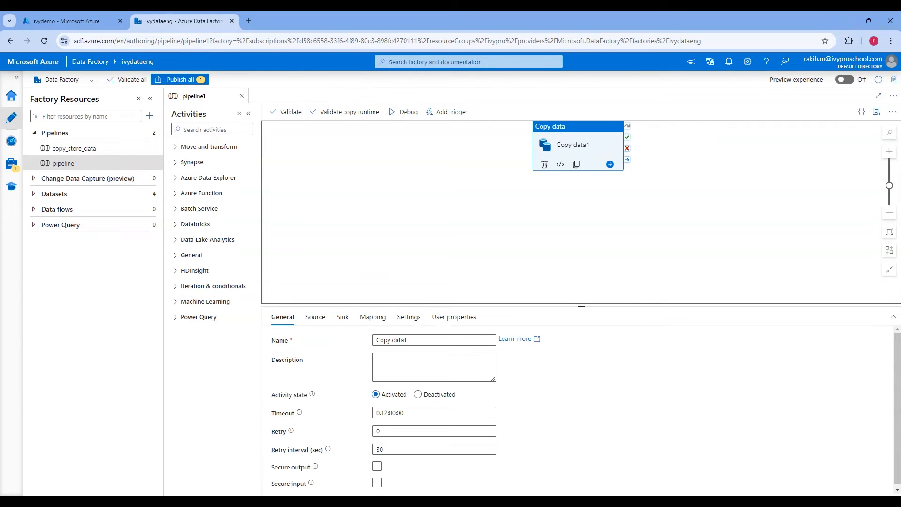
pyautogui.click(449, 112)
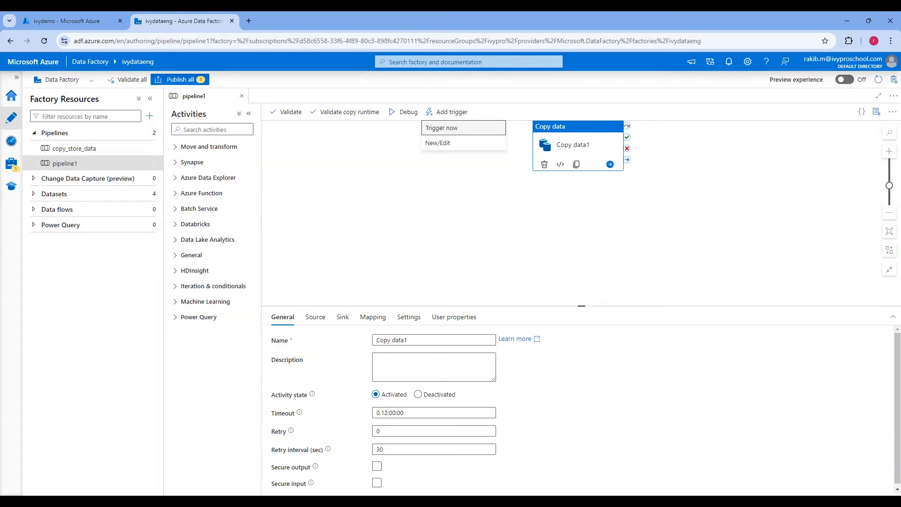
pyautogui.click(437, 142)
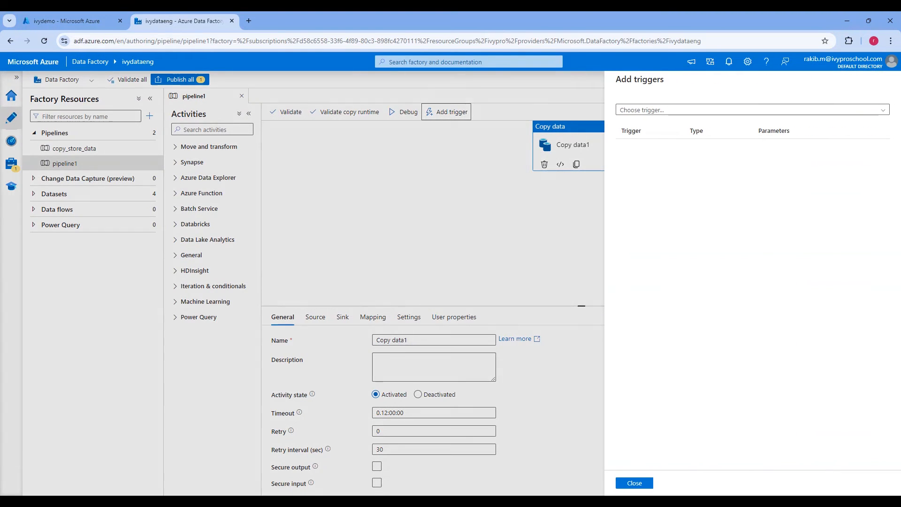
pyautogui.click(753, 110)
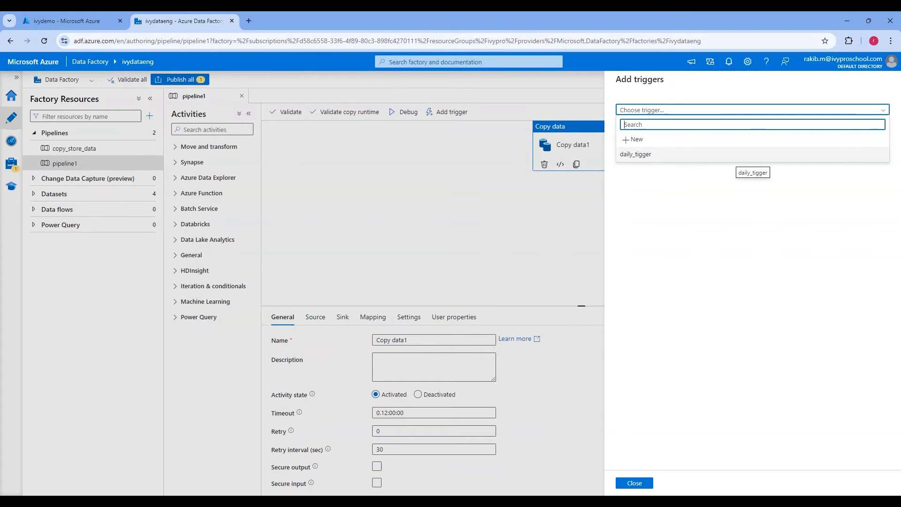
pyautogui.click(746, 154)
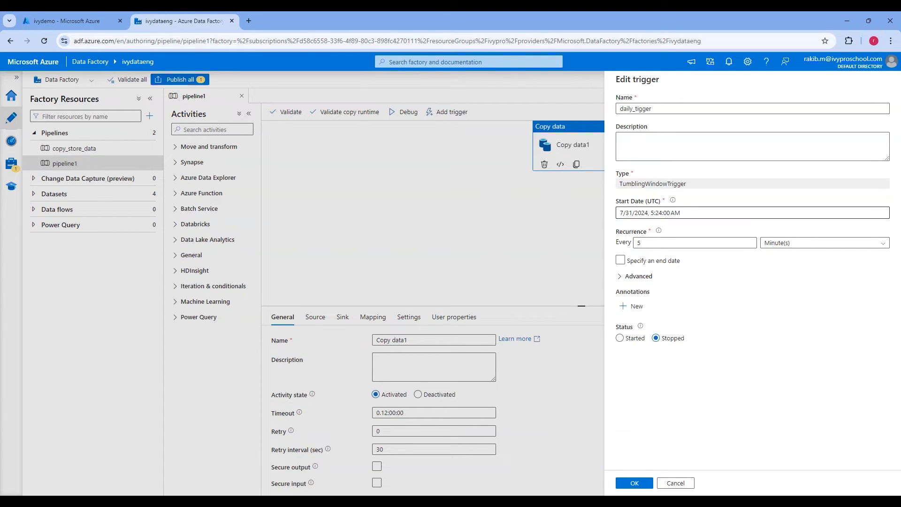
# - Set the trigger's UTC start date to 7/31/2024, 5:27:00 AM
pyautogui.click(695, 214)
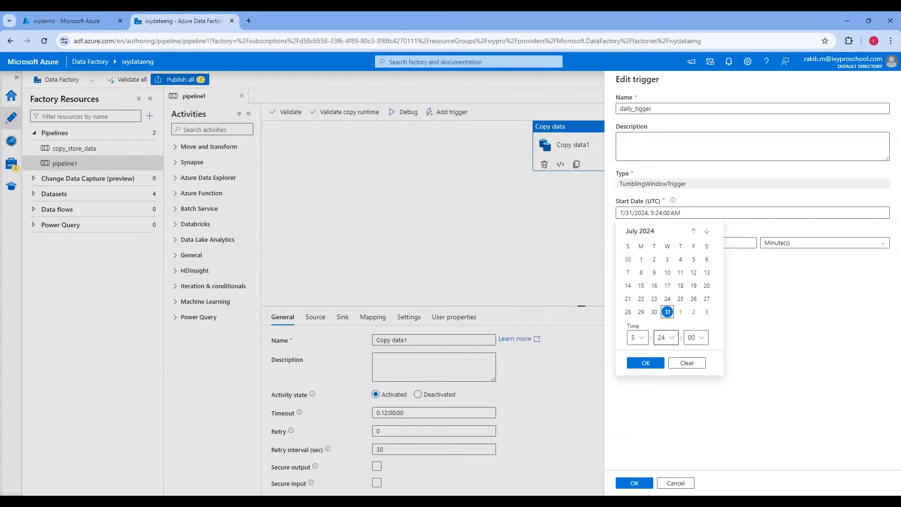
pyautogui.click(666, 338)
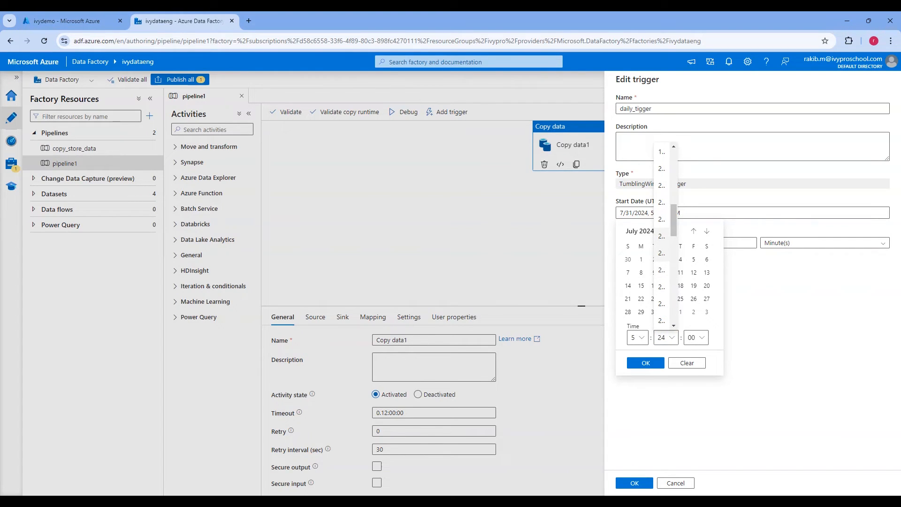
pyautogui.click(662, 287)
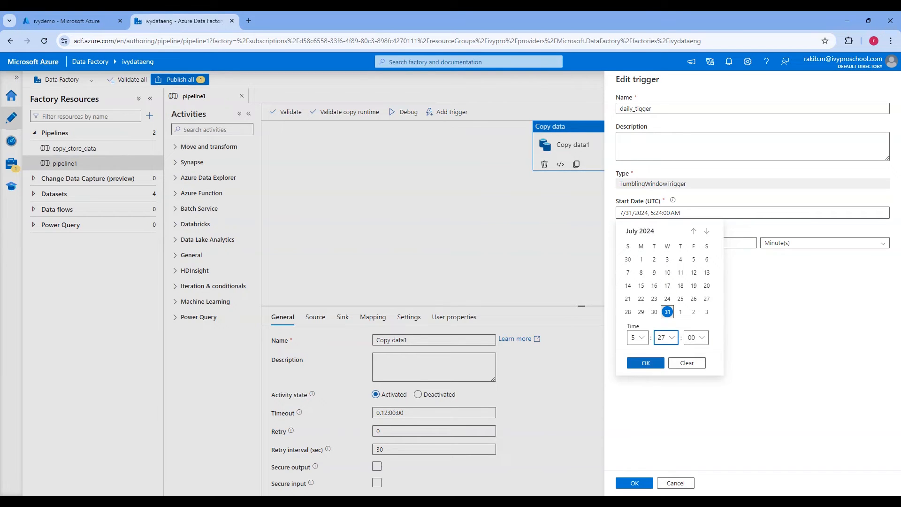
pyautogui.click(646, 363)
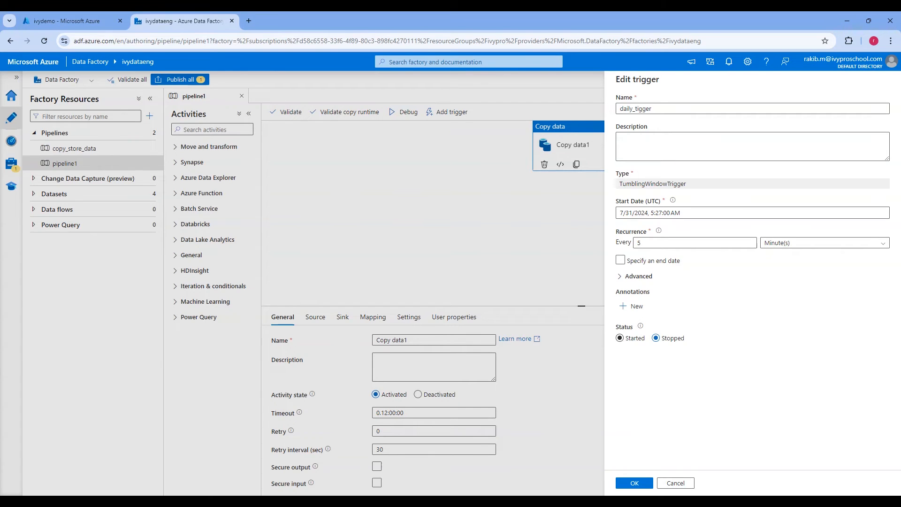
# - Keep the trigger's status as Stopped and attach it to pipeline1 without run parameters
pyautogui.click(620, 338)
pyautogui.click(656, 338)
pyautogui.click(634, 483)
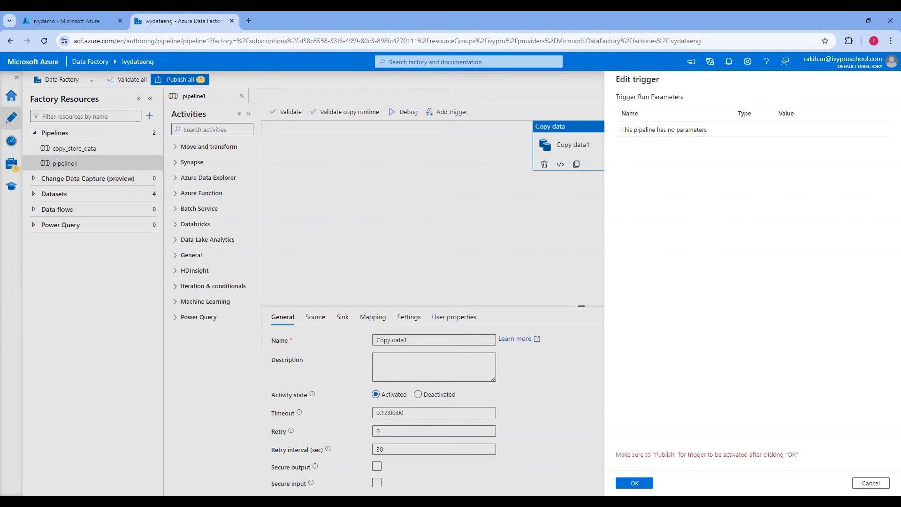
pyautogui.click(638, 481)
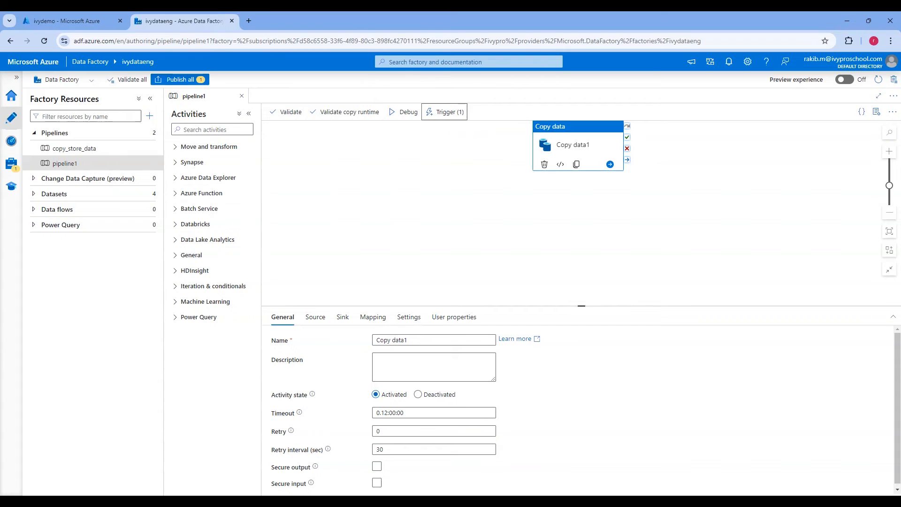
# - Check in the factory's trigger list which pipelines are related to daily_tigger
pyautogui.click(11, 164)
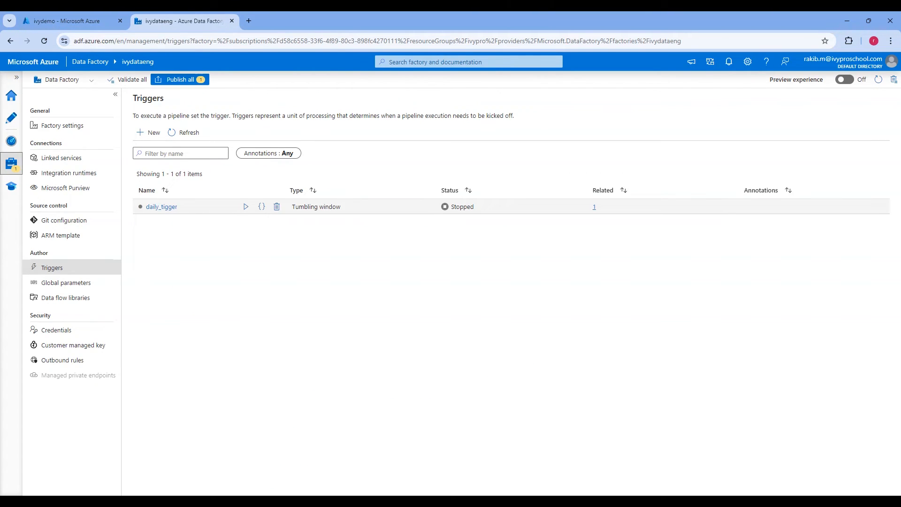
pyautogui.click(594, 207)
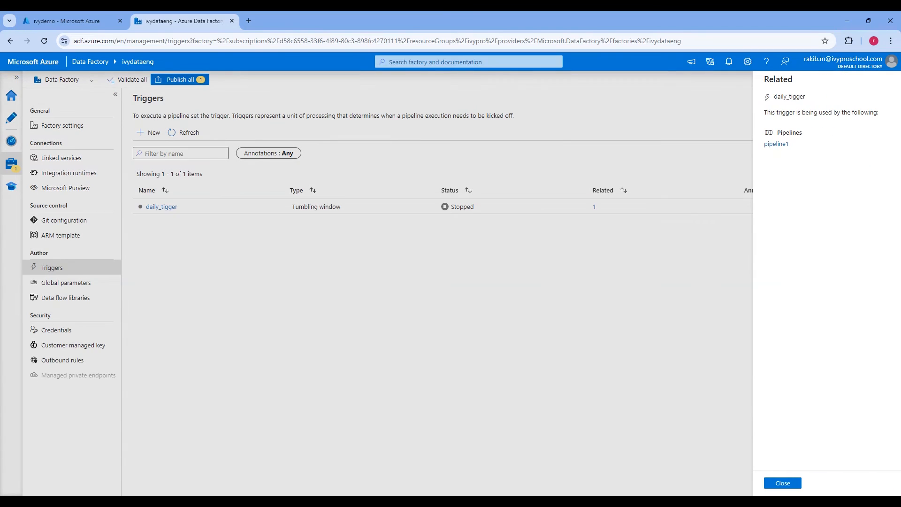
pyautogui.click(782, 483)
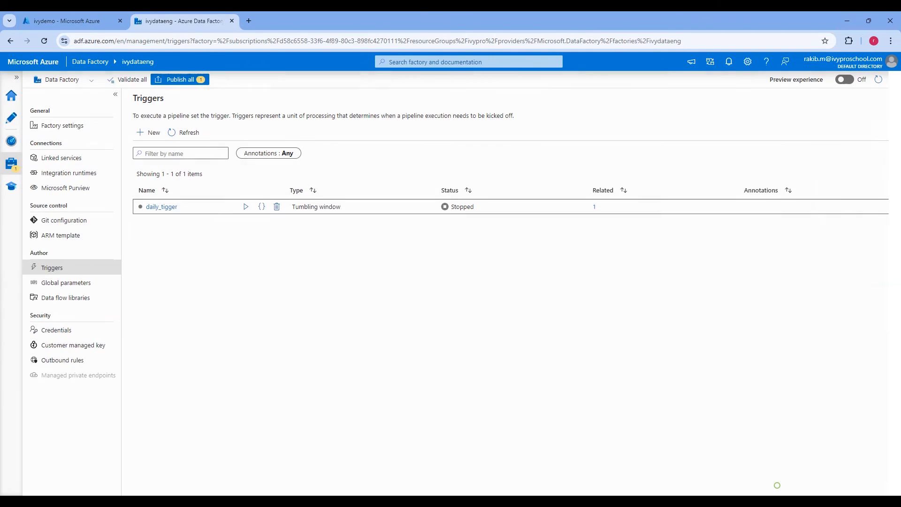
# - Publish the pending new daily_tigger trigger to the live factory environment
pyautogui.click(179, 80)
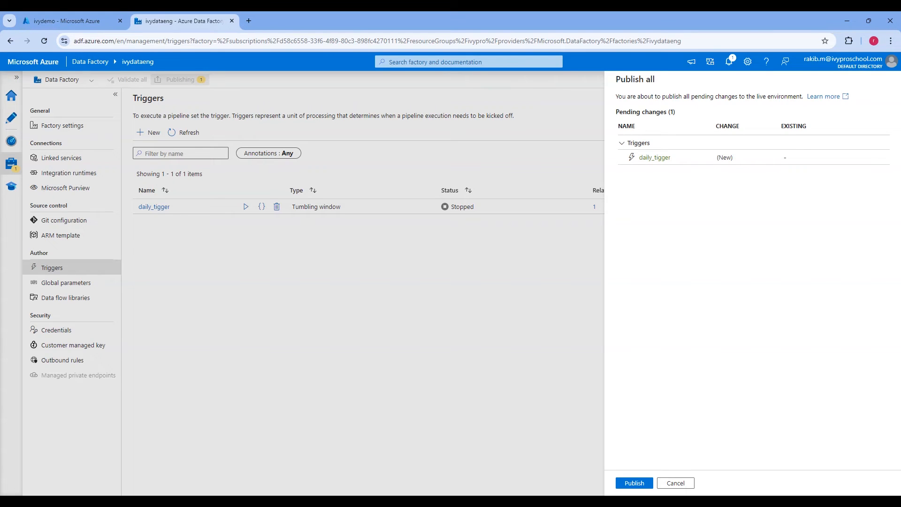
pyautogui.click(638, 482)
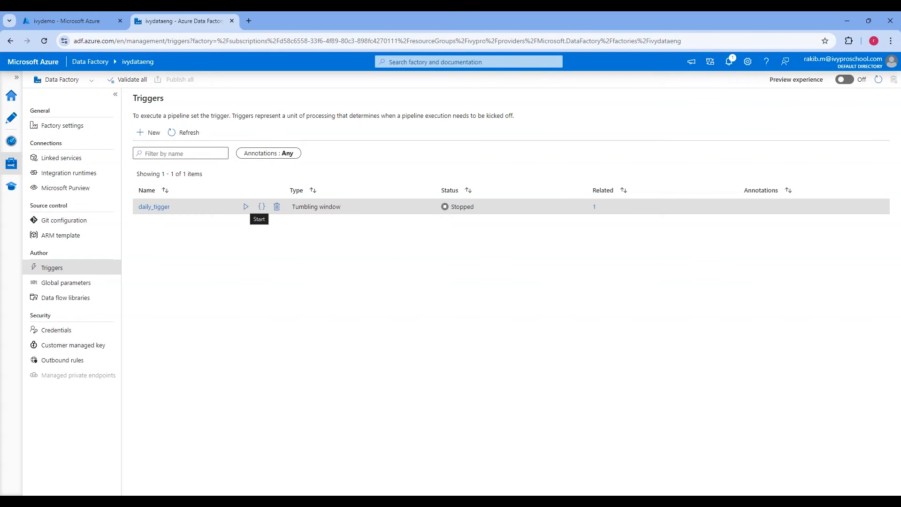
# - Start the daily_tigger trigger and publish its changed status to the live environment
pyautogui.click(245, 206)
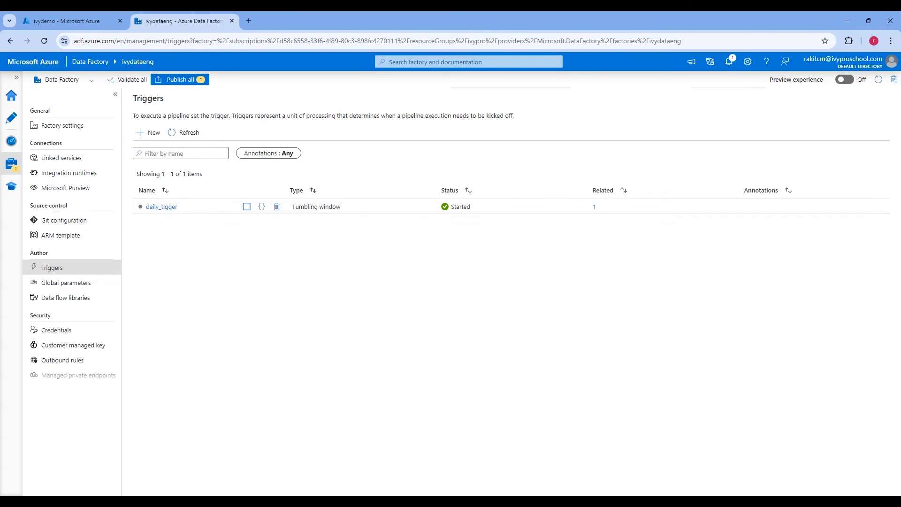
pyautogui.click(180, 80)
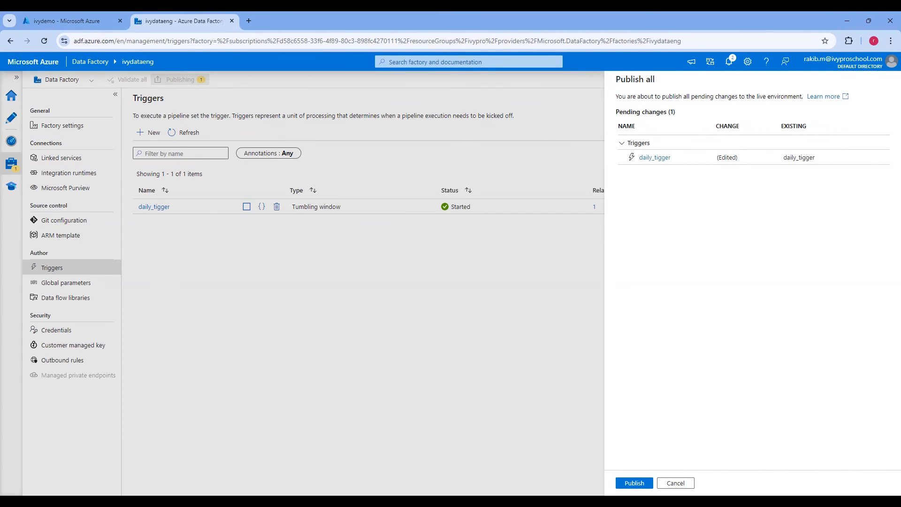
pyautogui.click(634, 482)
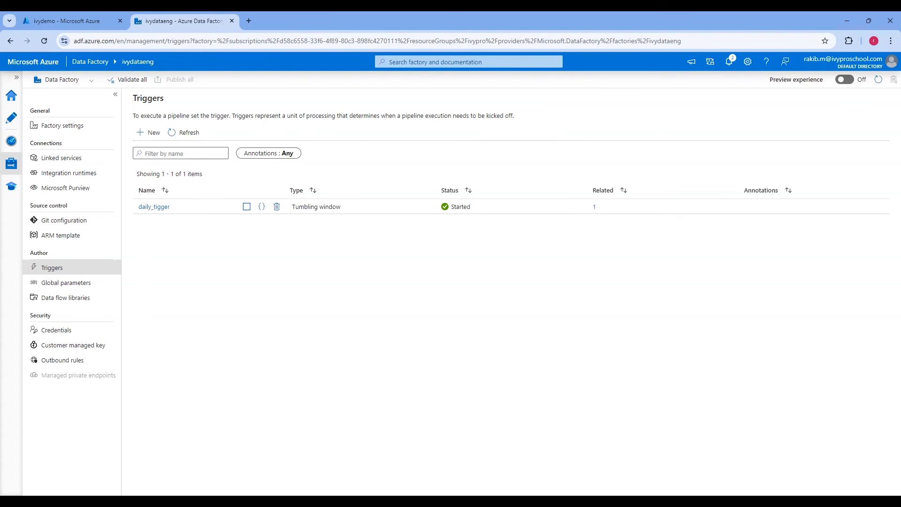
# - Check the factory's monitored trigger runs for daily_tigger over the last 24 hours, refreshing the list until the run is recorded
pyautogui.click(11, 141)
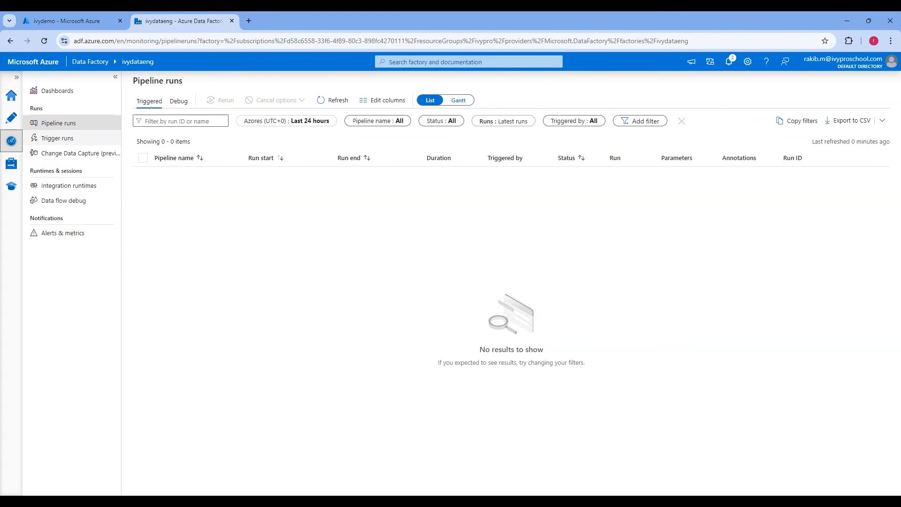
pyautogui.click(57, 138)
pyautogui.click(403, 100)
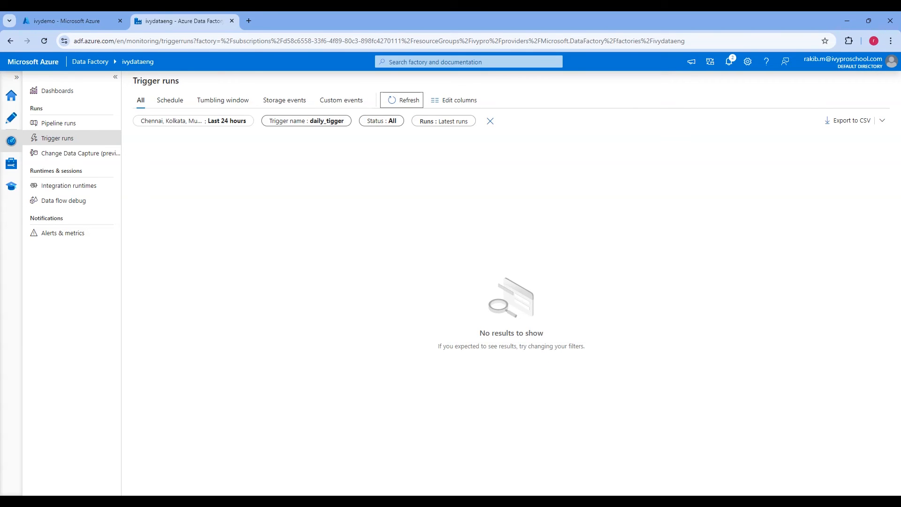
pyautogui.click(403, 100)
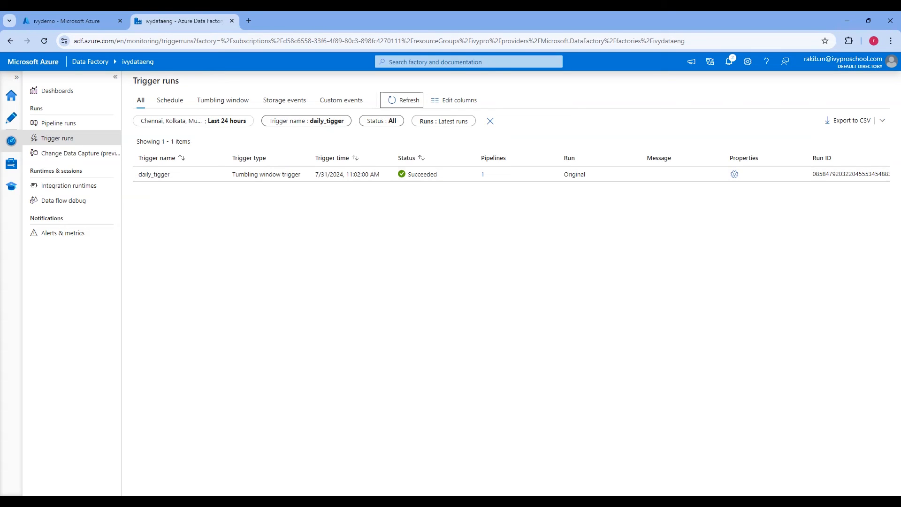
# - Switch to the ivydemo storage browser in the Azure portal and refresh the output container to check for the copied file
pyautogui.click(60, 20)
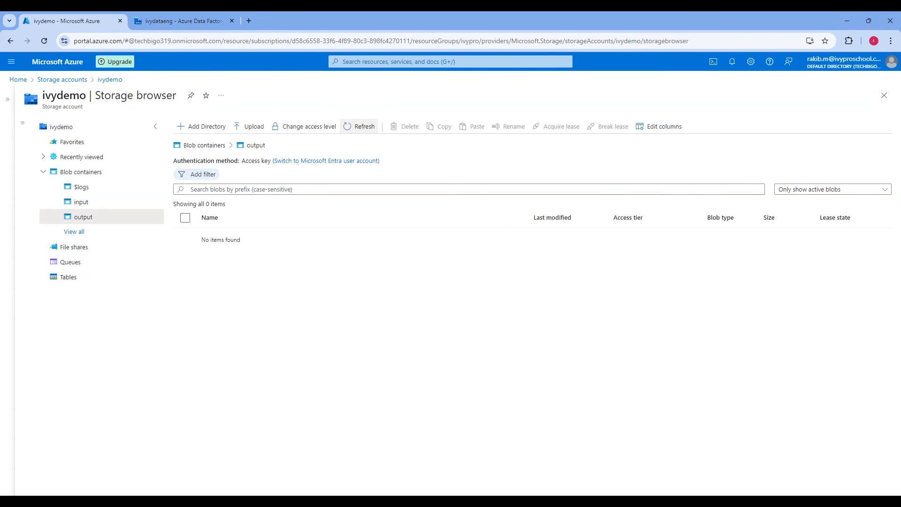
pyautogui.click(360, 126)
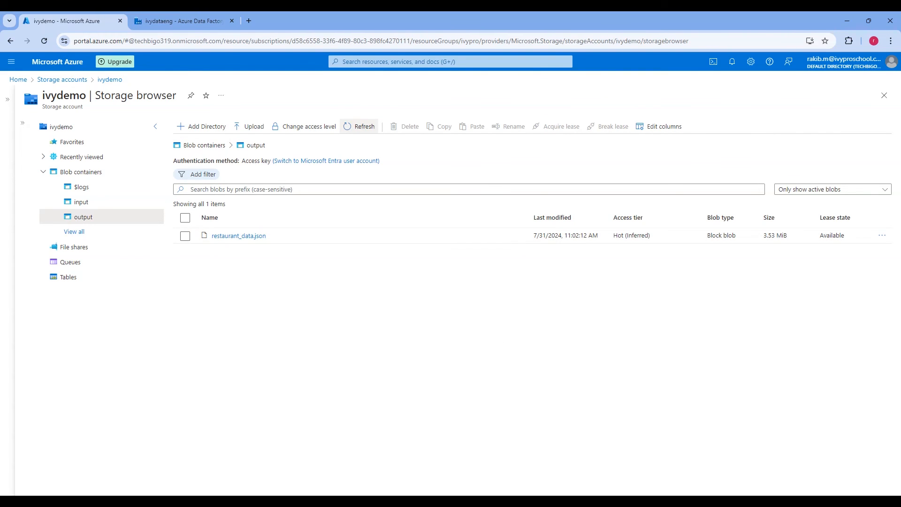
# - Return to the ivydataeng data factory, stop the daily_tigger trigger and publish the change
pyautogui.click(158, 21)
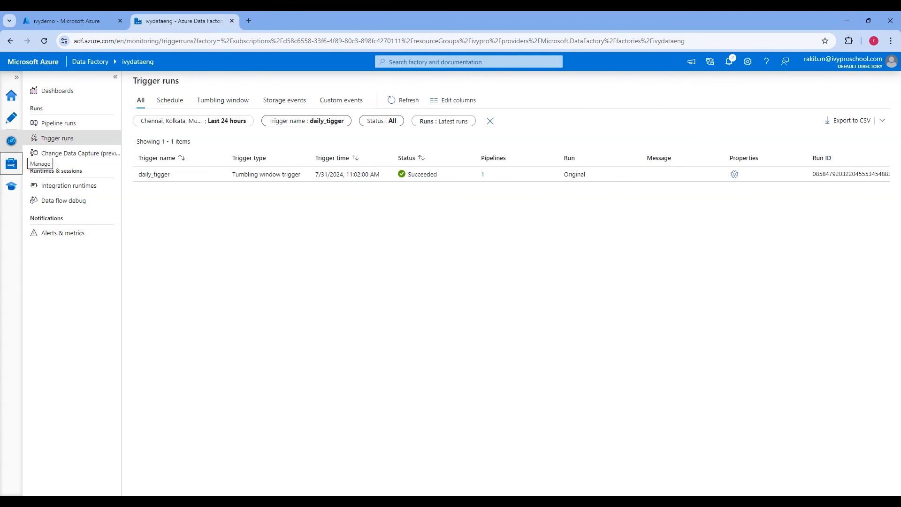
pyautogui.click(11, 163)
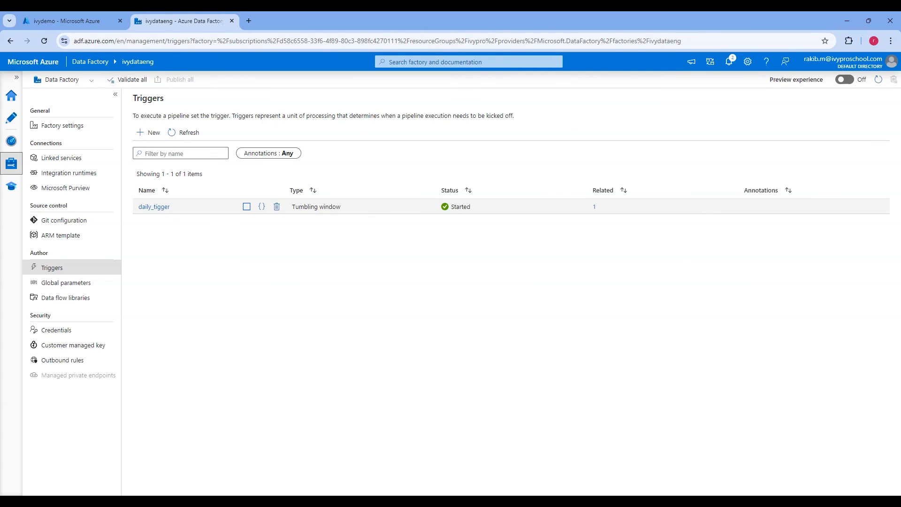
pyautogui.click(247, 206)
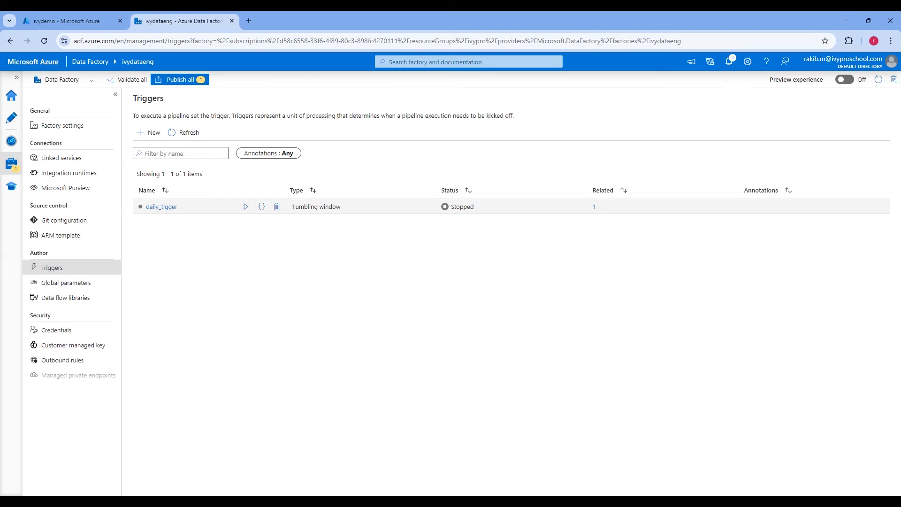
pyautogui.click(179, 79)
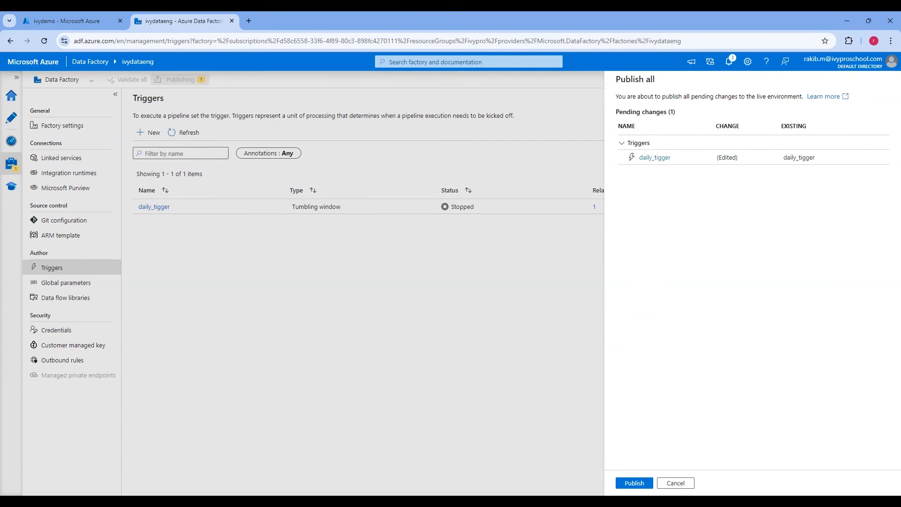